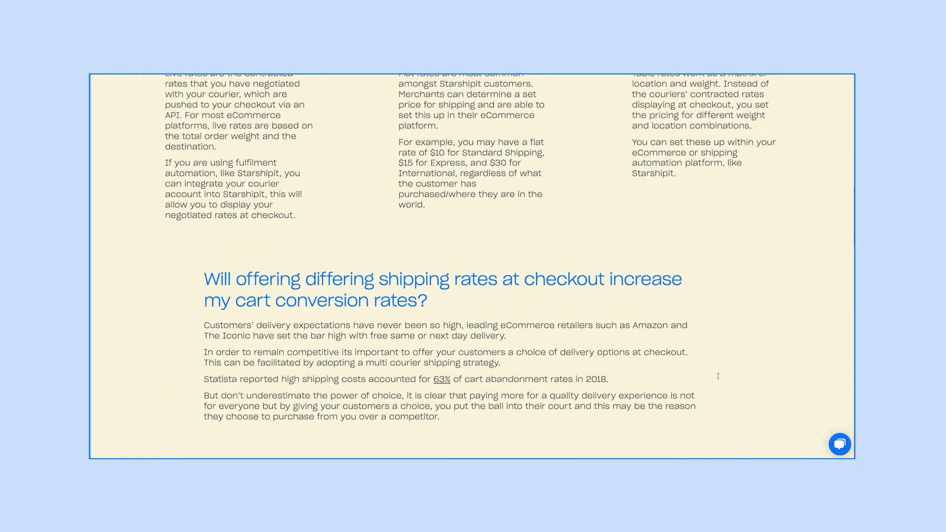
pyautogui.scroll(-11, 718, 378)
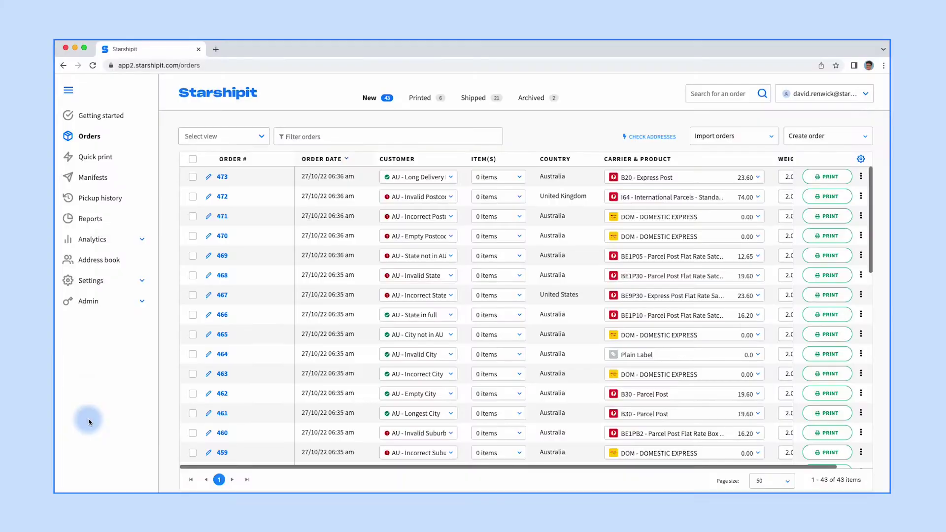
# Step: Enable advanced configuration in the Checkout Rates courier configuration
pyautogui.click(86, 282)
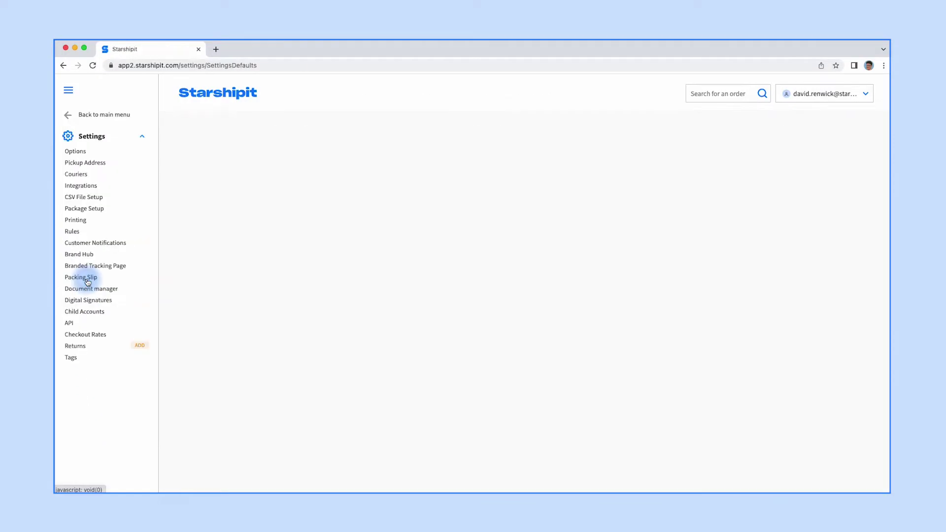
pyautogui.click(87, 336)
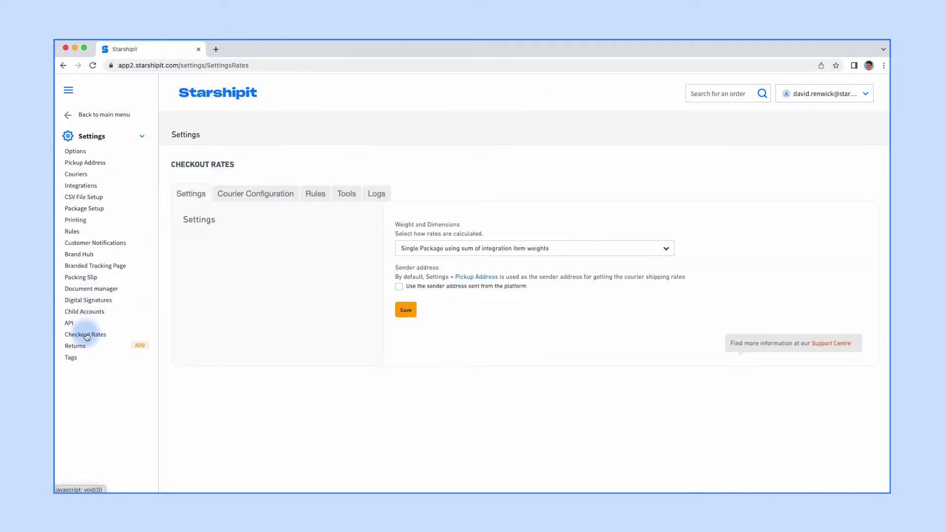
pyautogui.click(255, 199)
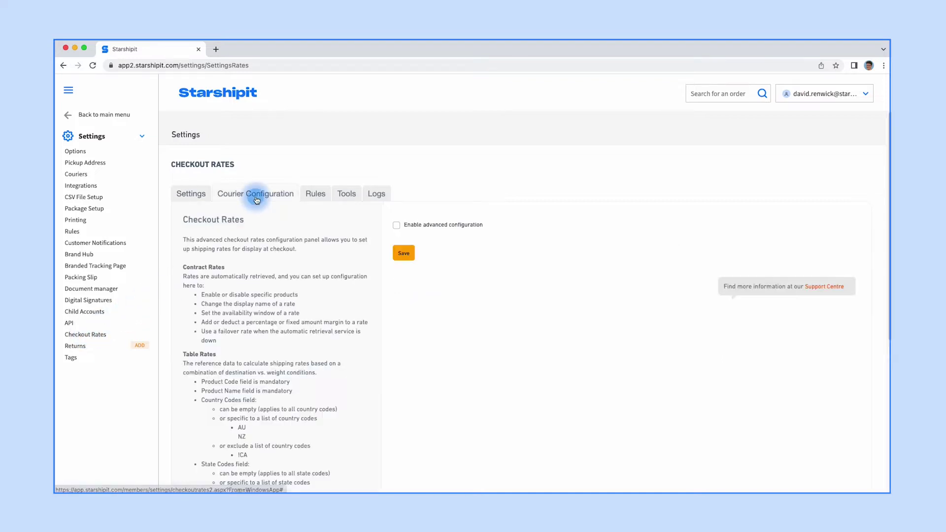
pyautogui.click(397, 225)
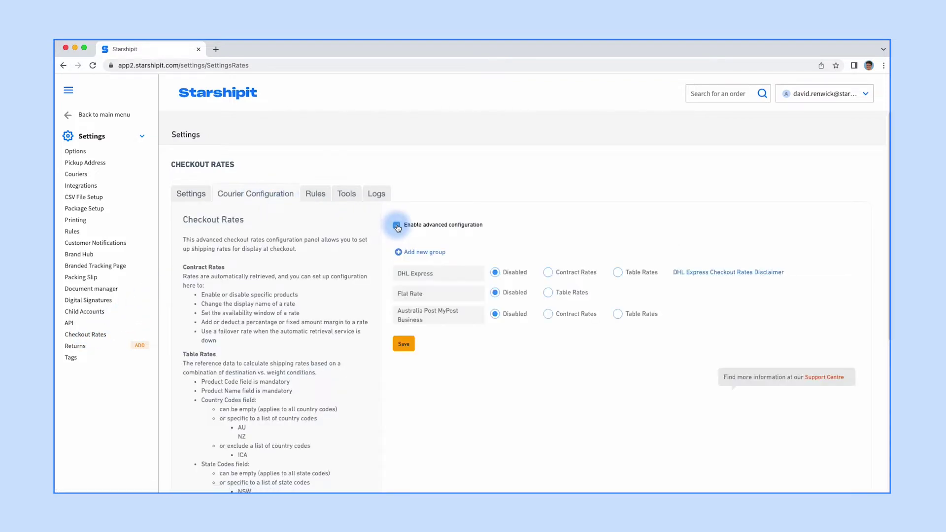
# Step: Set Australia Post MyPost Business to Contract Rates with domestic and international rates enabled
pyautogui.click(548, 314)
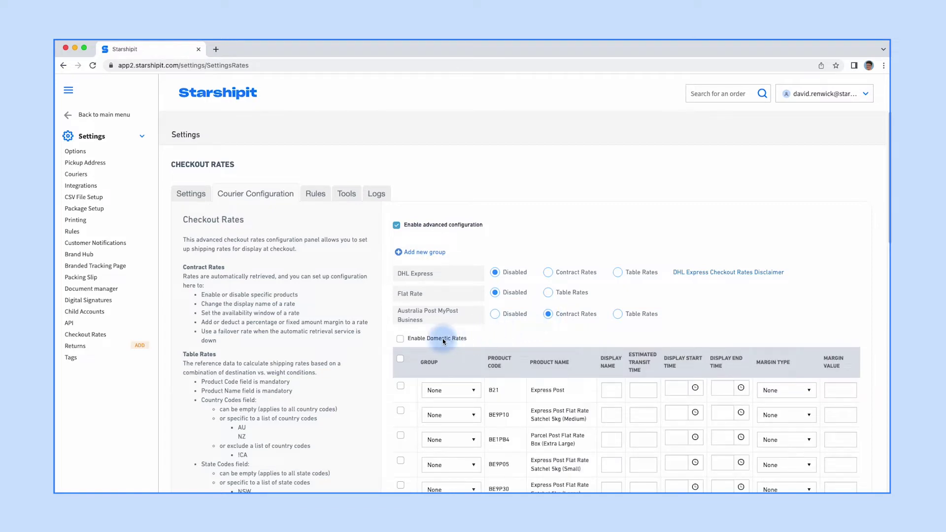
pyautogui.click(400, 339)
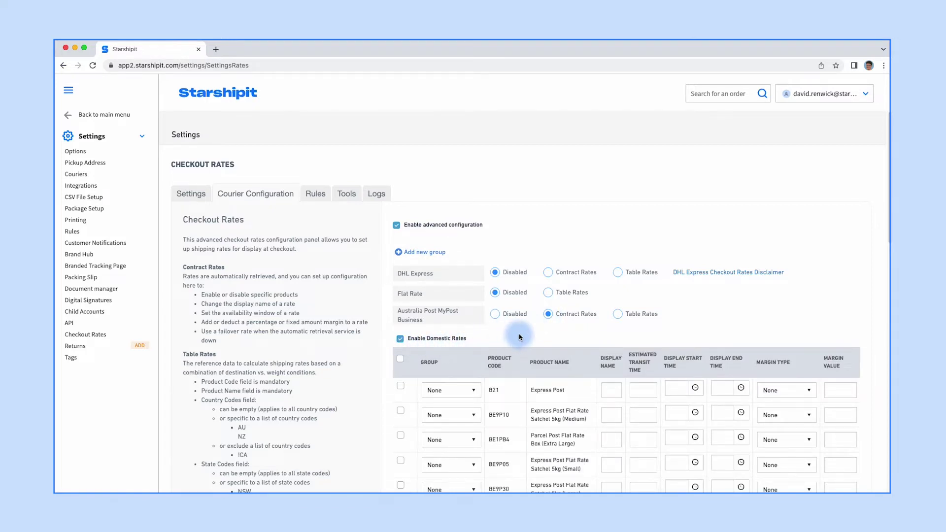
pyautogui.scroll(-1, 519, 335)
pyautogui.scroll(-12, 519, 336)
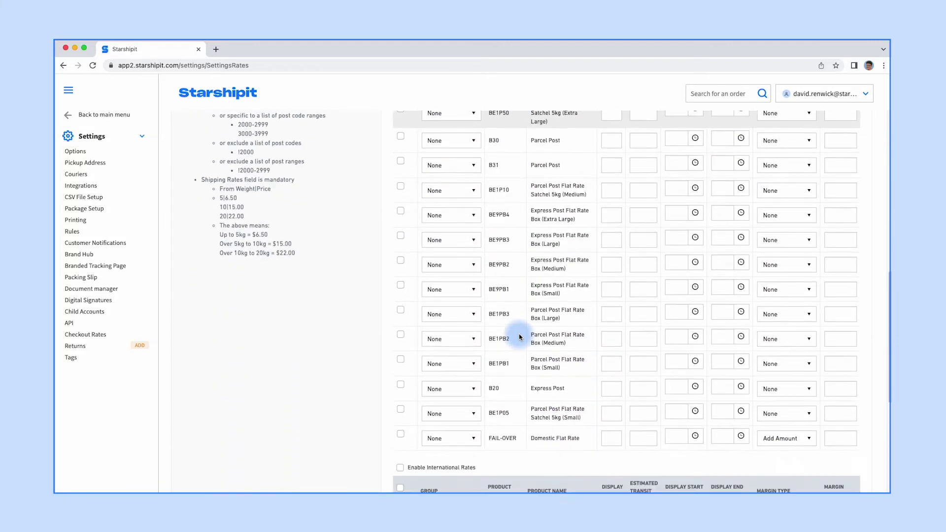
pyautogui.click(401, 373)
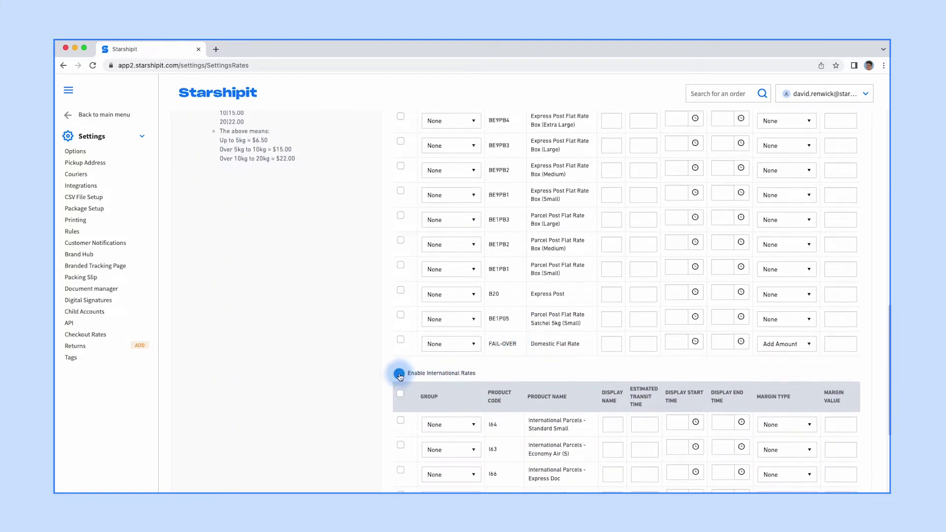
pyautogui.scroll(5, 526, 237)
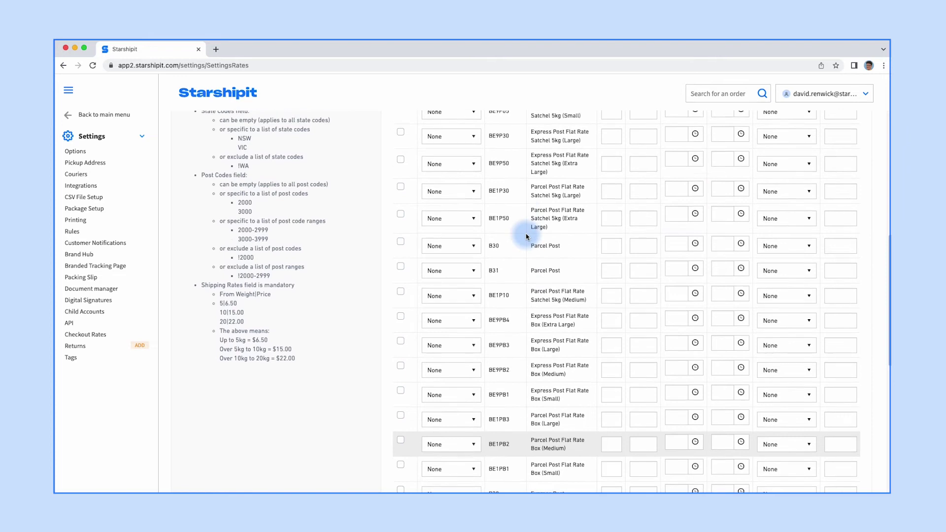
pyautogui.scroll(4, 525, 236)
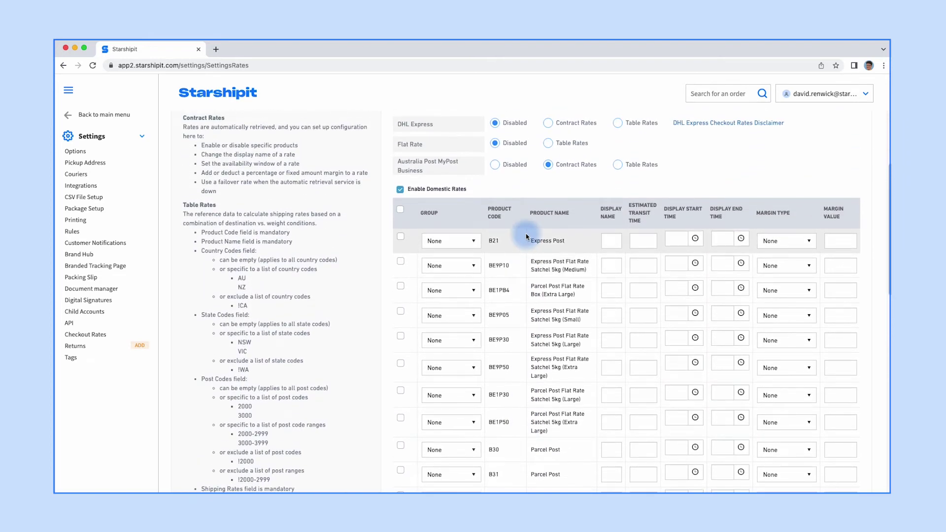
# Step: Name Express Post 'Express' and give it an Add Amount margin of 2
pyautogui.click(610, 242)
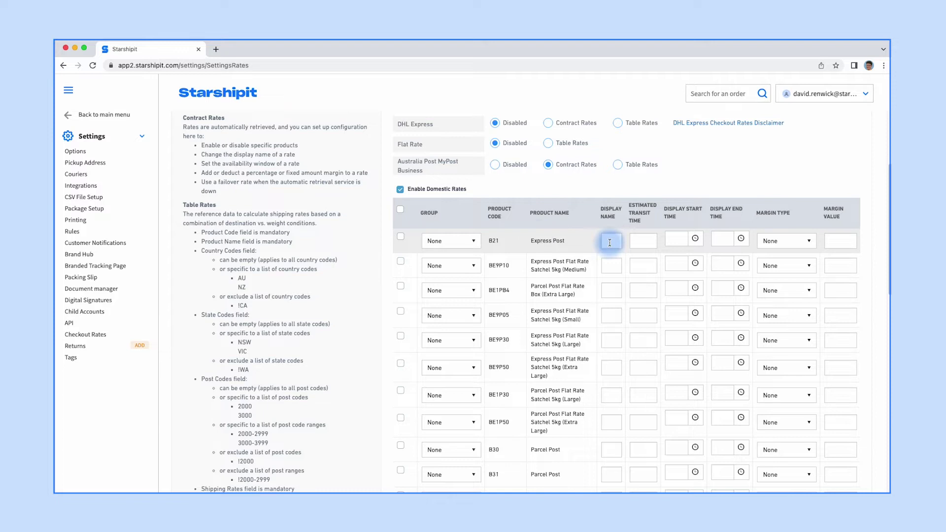
pyautogui.write('Express')
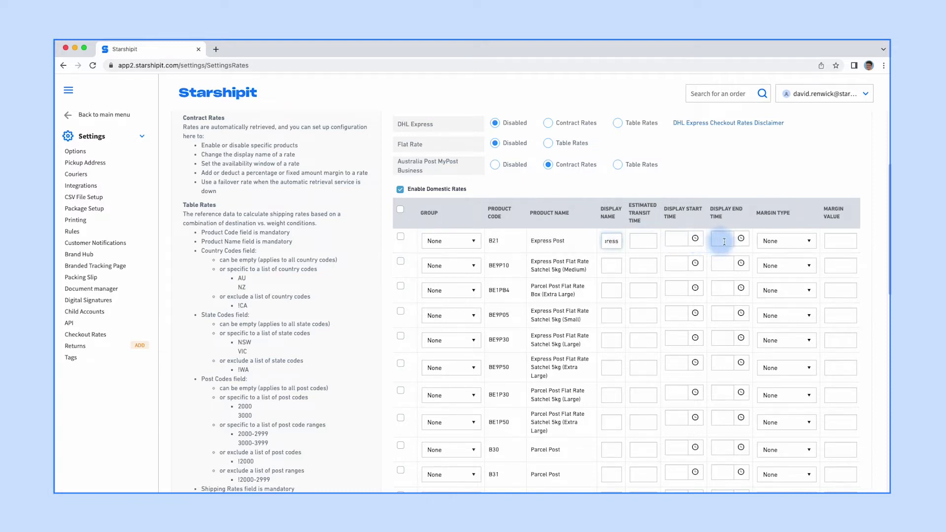
pyautogui.click(807, 241)
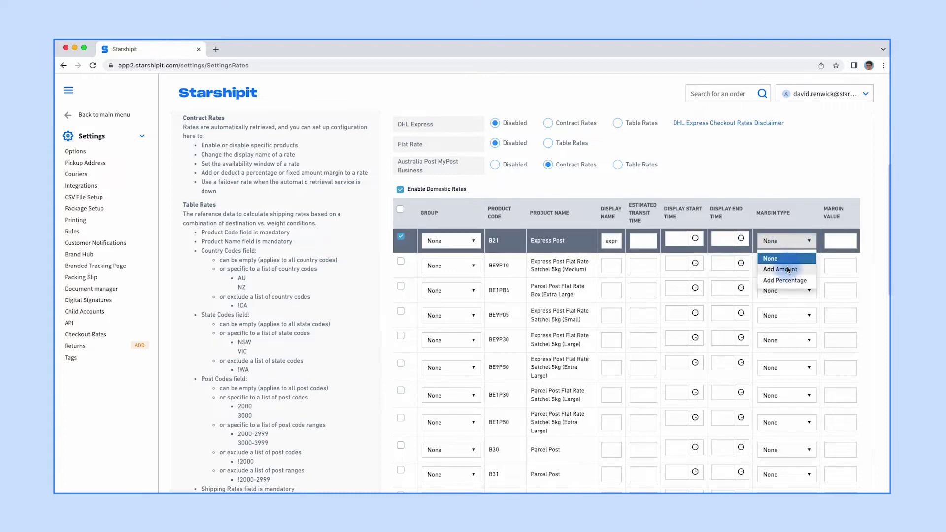
pyautogui.click(780, 269)
pyautogui.click(834, 243)
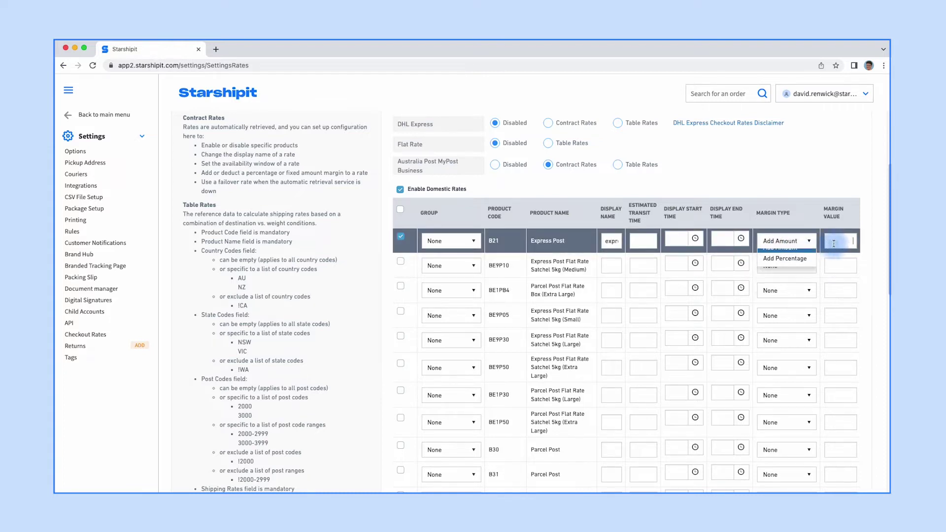
pyautogui.write('2')
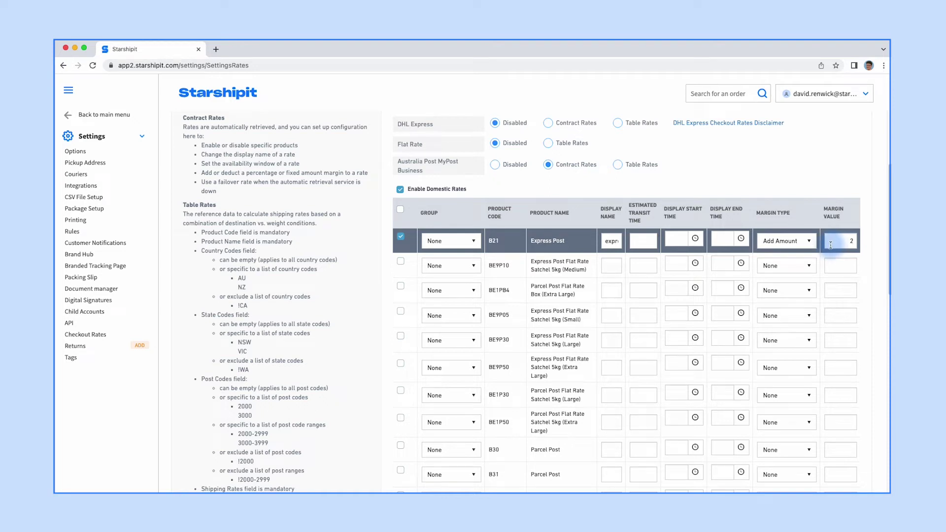
# Step: Give the medium Express Post satchel an Add Percentage margin of -10
pyautogui.click(786, 266)
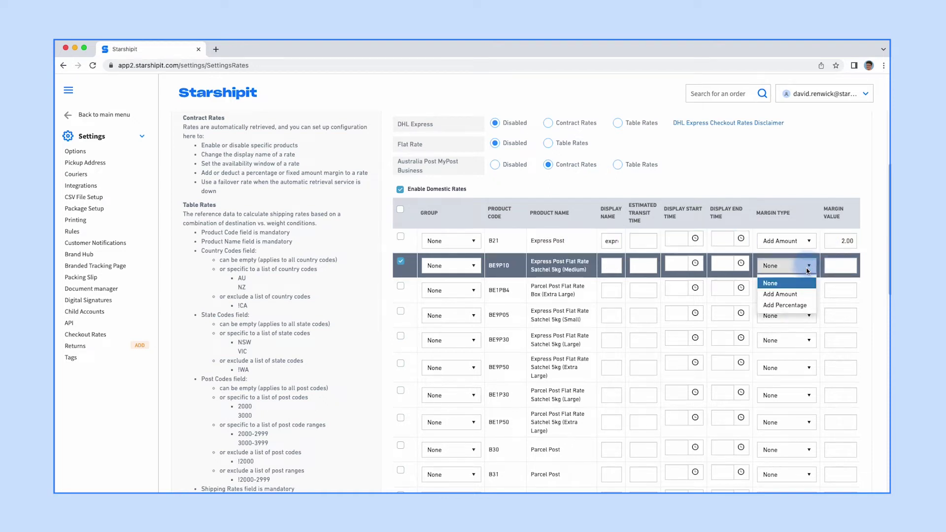
pyautogui.click(785, 302)
pyautogui.click(843, 268)
pyautogui.write('-10')
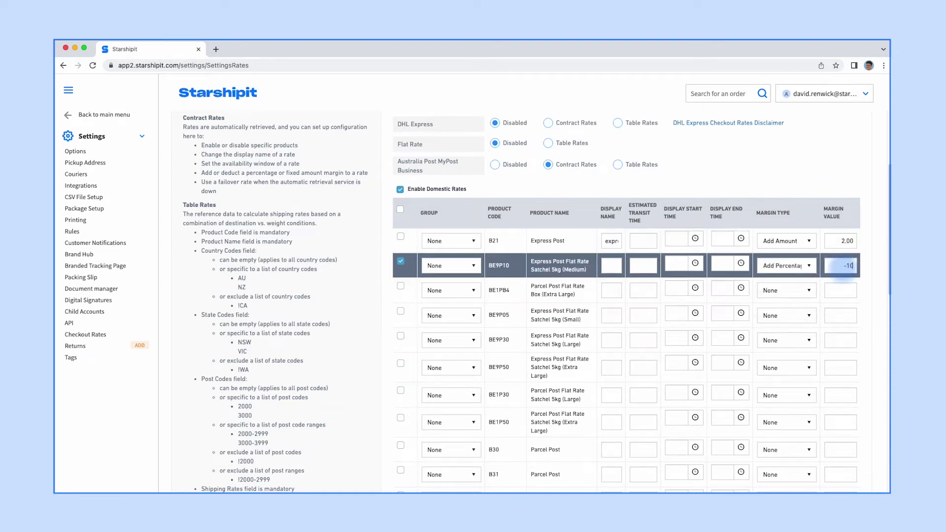
pyautogui.click(864, 290)
# Step: Enter 20 as the FAIL-OVER Domestic Flat Rate margin and save the configuration
pyautogui.scroll(-1, 863, 290)
pyautogui.scroll(-7, 864, 291)
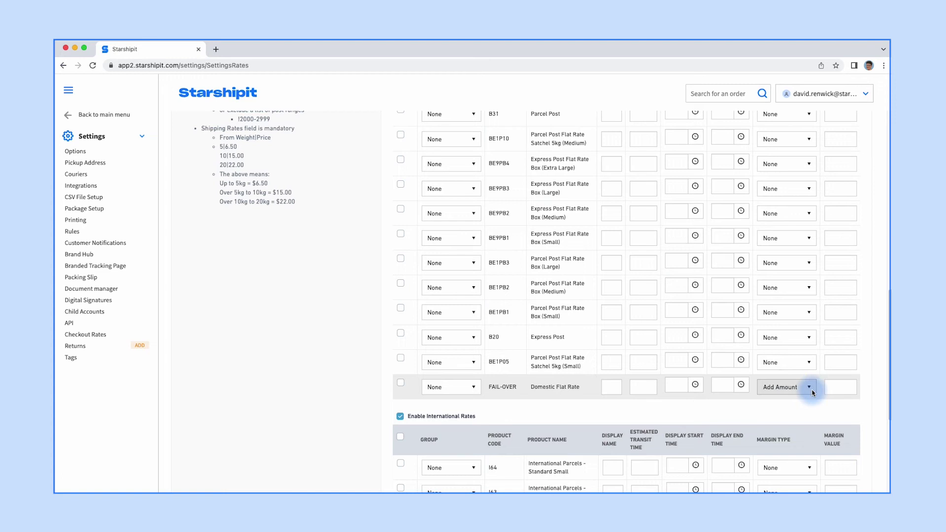
pyautogui.click(830, 387)
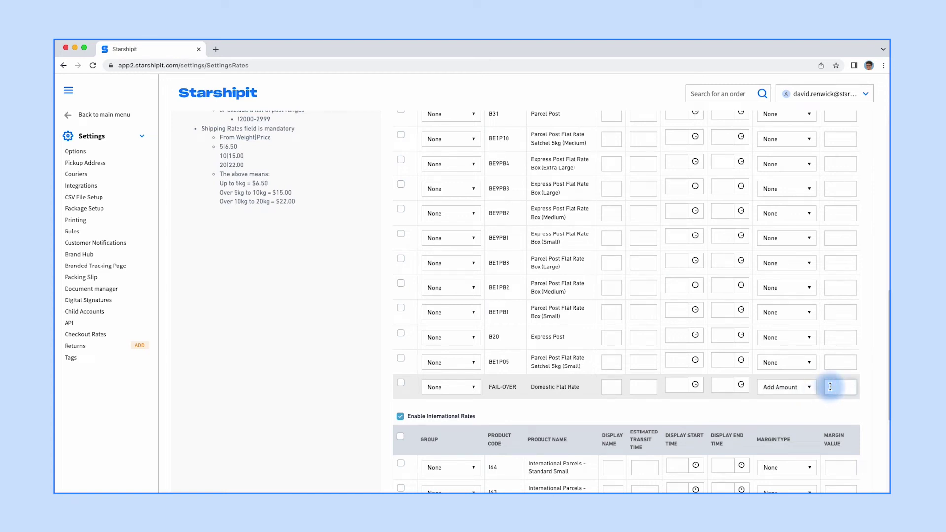
pyautogui.write('20')
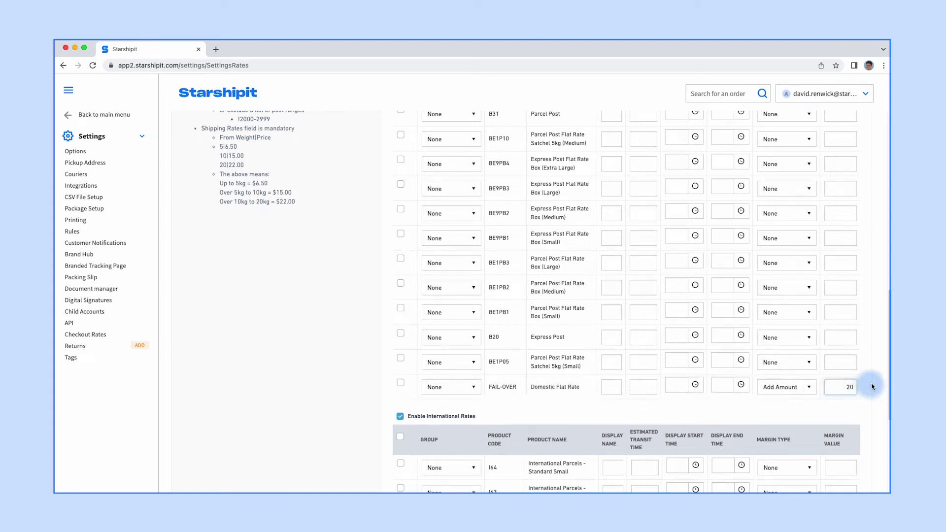
pyautogui.click(870, 386)
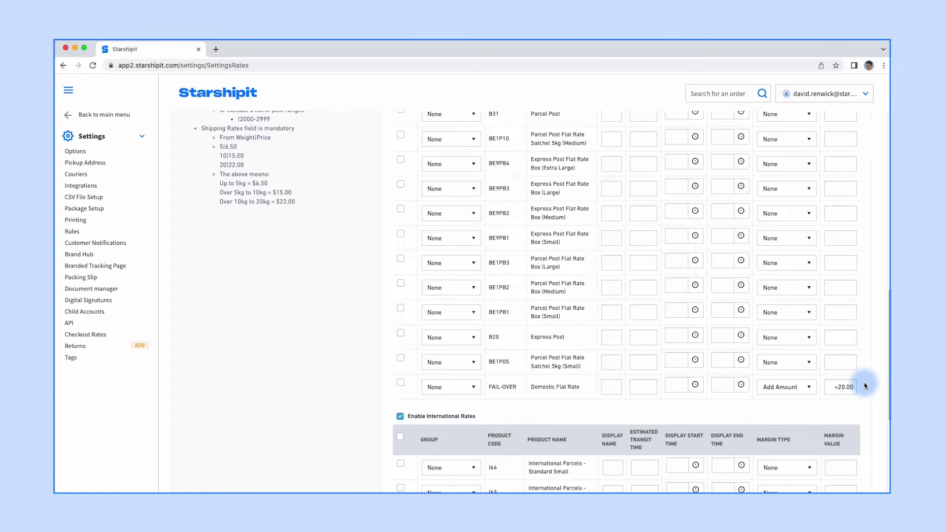
pyautogui.scroll(-5, 866, 386)
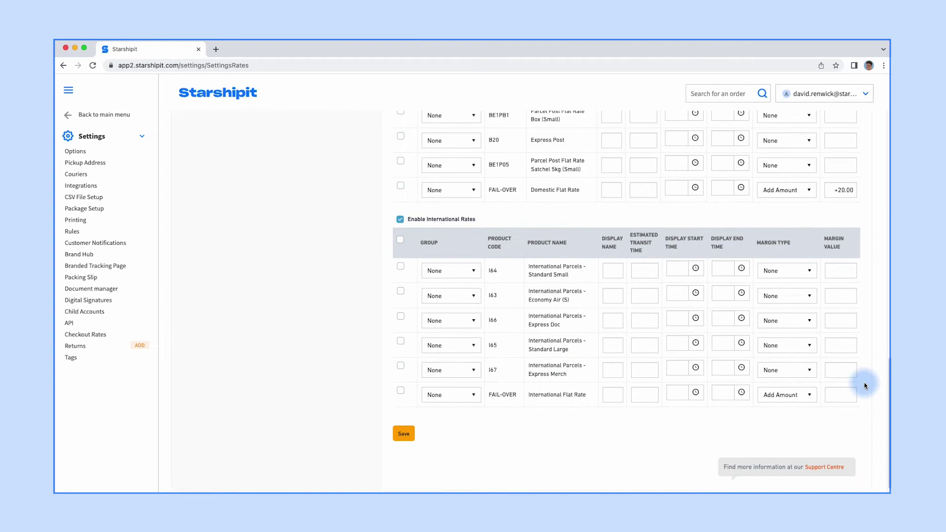
pyautogui.click(412, 431)
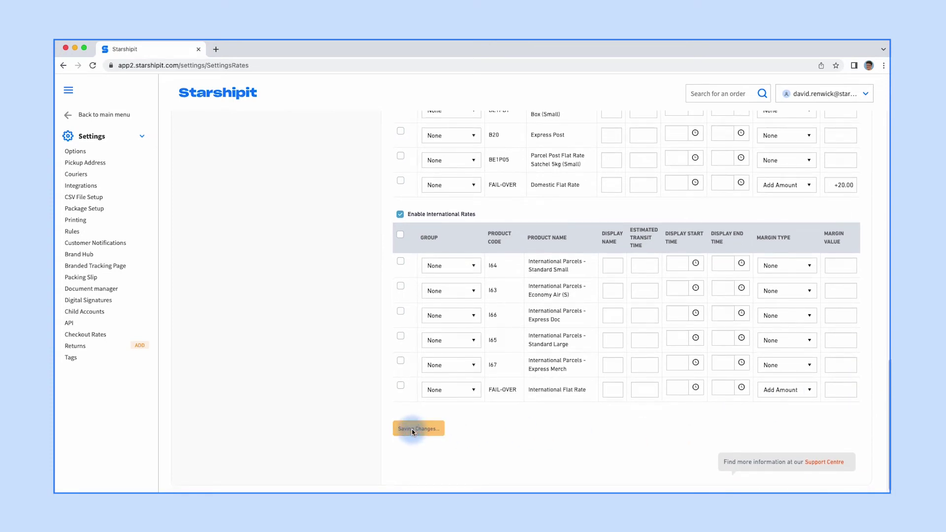
# Step: Test checkout rates for 1 George Street, Sydney NSW and review the Express Post satchel rates
pyautogui.scroll(12, 351, 396)
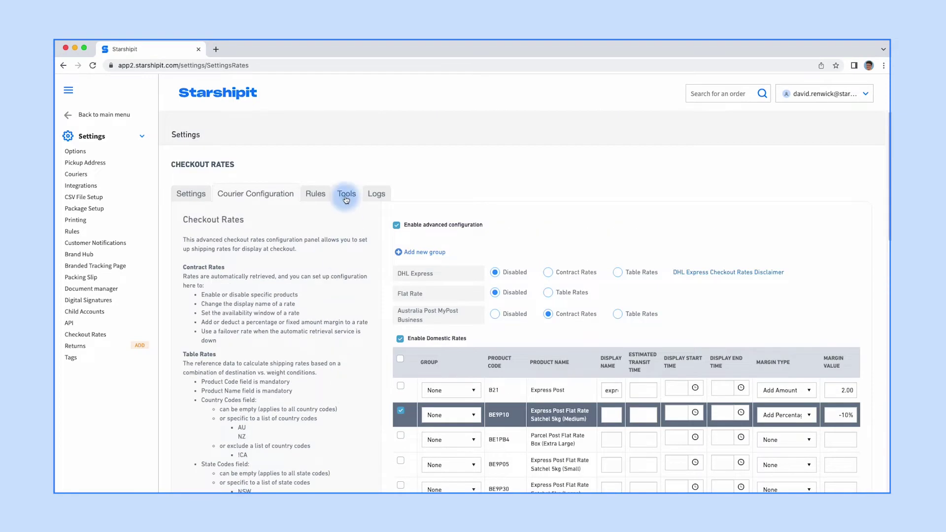
pyautogui.click(347, 195)
pyautogui.click(450, 250)
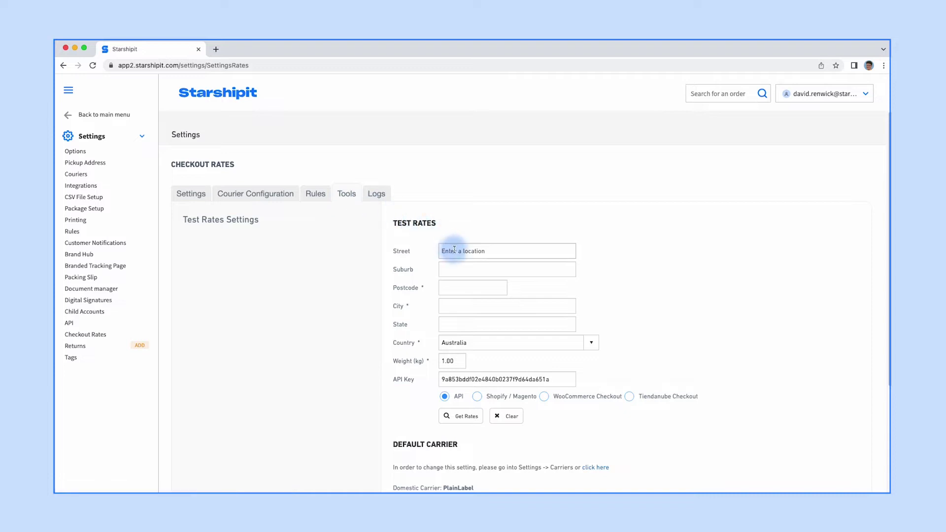
pyautogui.write('1 George Street')
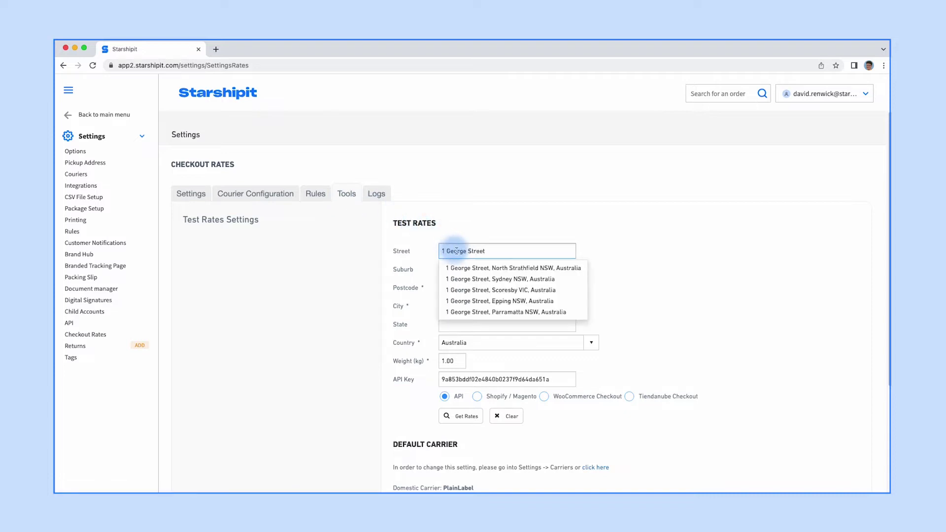
pyautogui.click(490, 277)
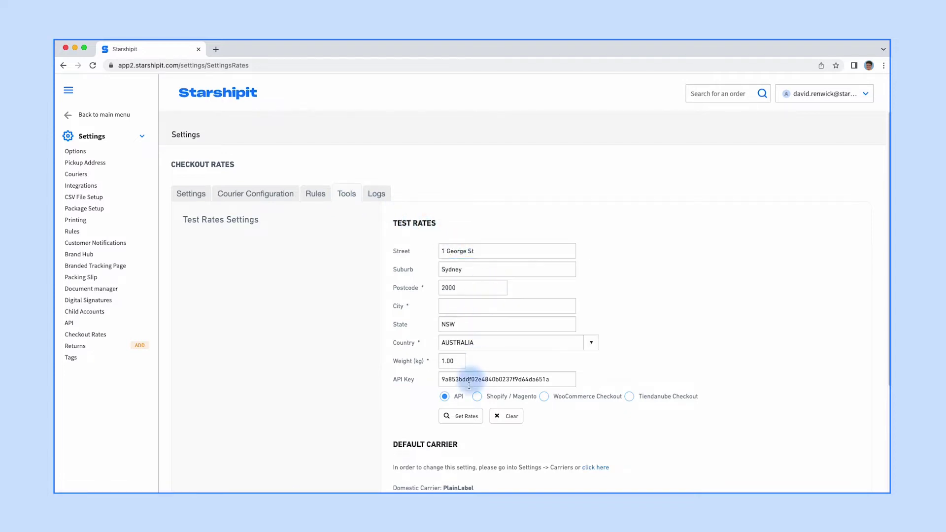
pyautogui.click(461, 416)
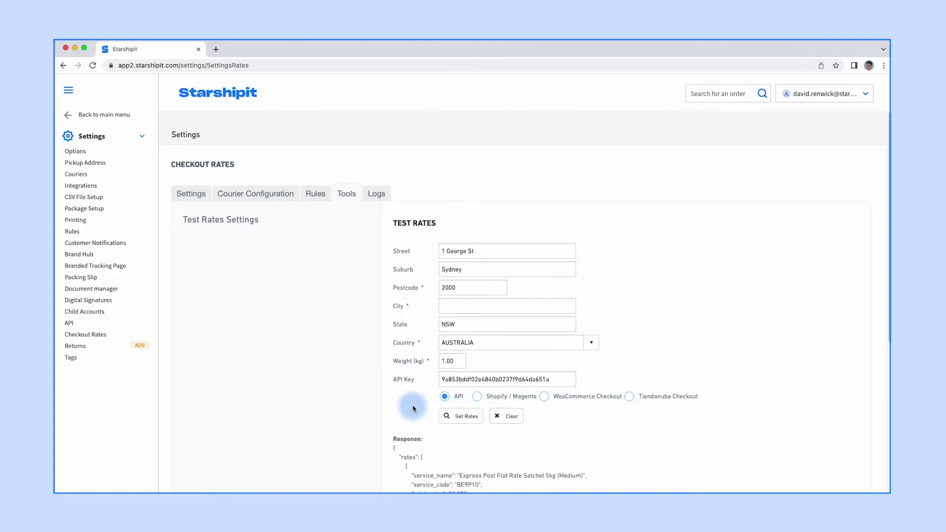
pyautogui.scroll(-3, 413, 408)
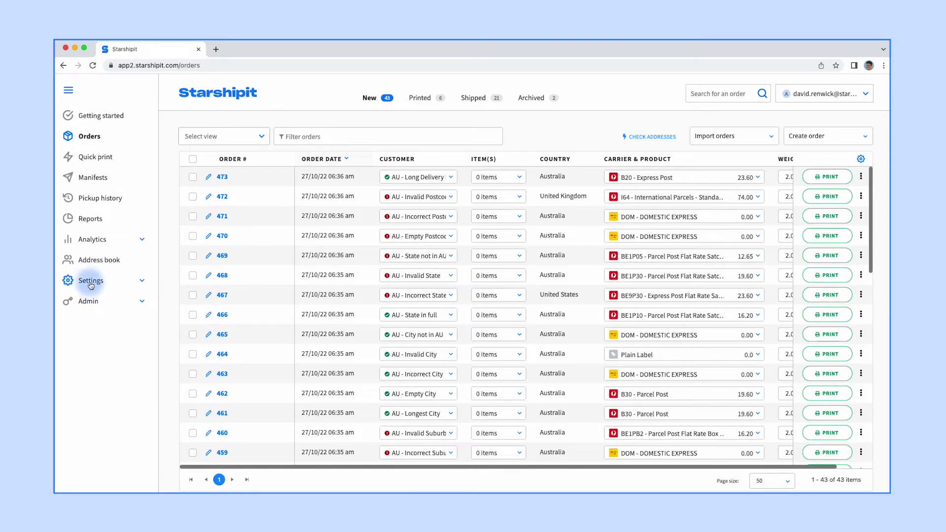
# Step: Enable advanced courier configuration and switch MyPost Business to Table Rates
pyautogui.click(92, 280)
pyautogui.click(83, 336)
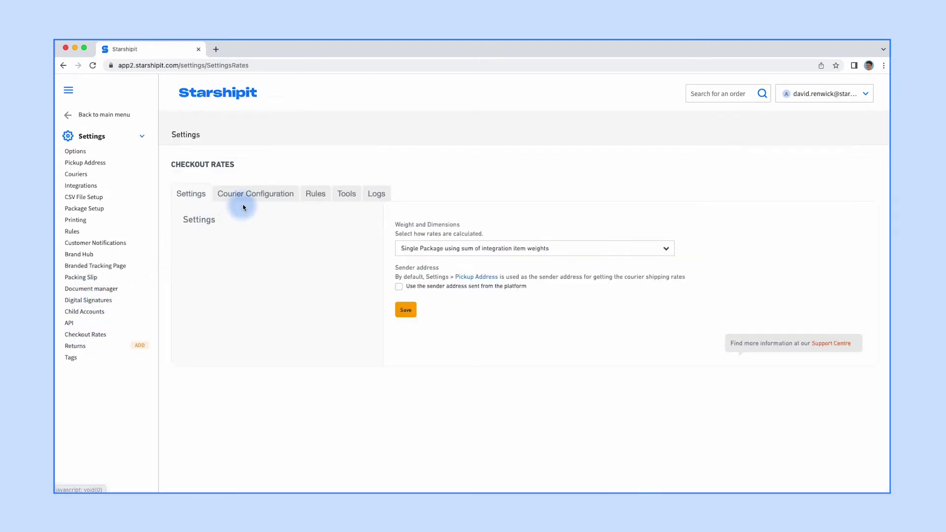
pyautogui.click(254, 195)
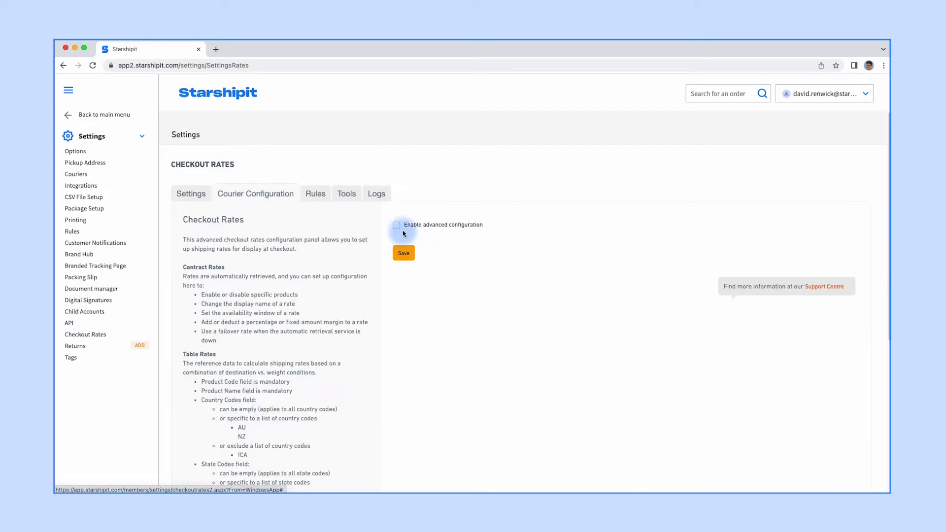
pyautogui.click(397, 226)
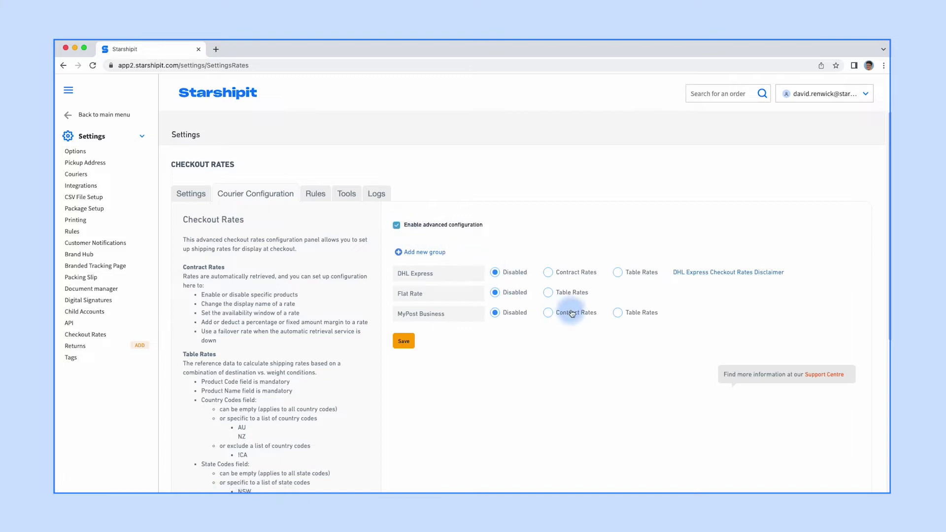
pyautogui.click(617, 313)
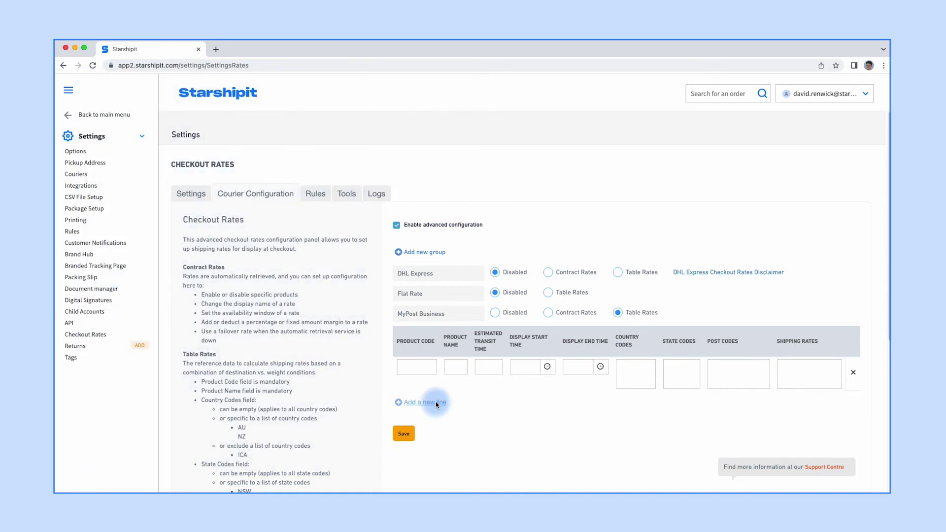
# Step: Add two rate lines: product 1 'Domestic' for AU and product 2 'International' for !AU
pyautogui.click(436, 403)
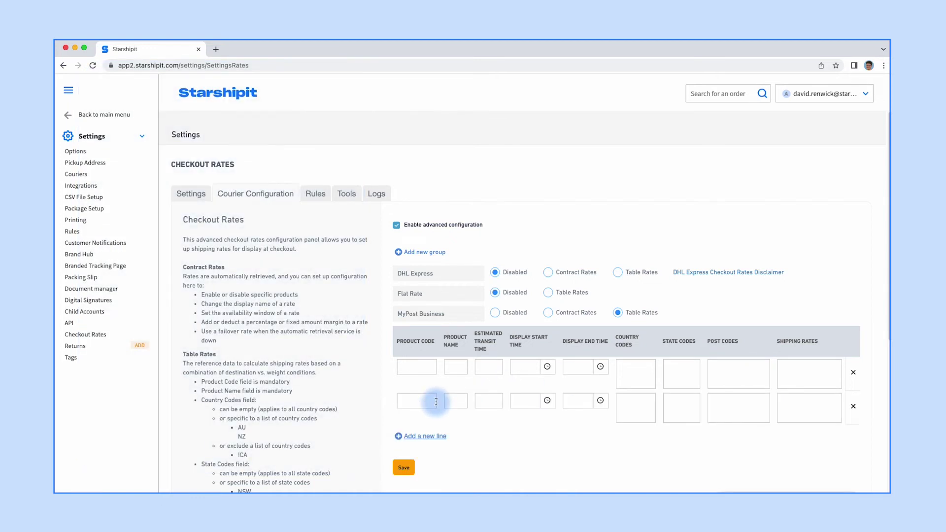
pyautogui.click(419, 370)
pyautogui.write('1')
pyautogui.click(448, 367)
pyautogui.write('Domestic')
pyautogui.click(626, 373)
pyautogui.write('AU')
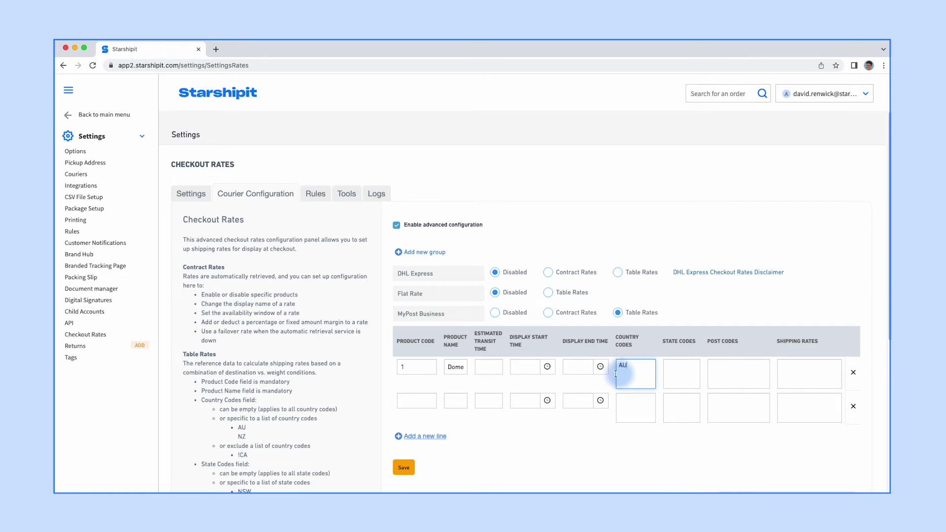
pyautogui.click(414, 404)
pyautogui.write('2')
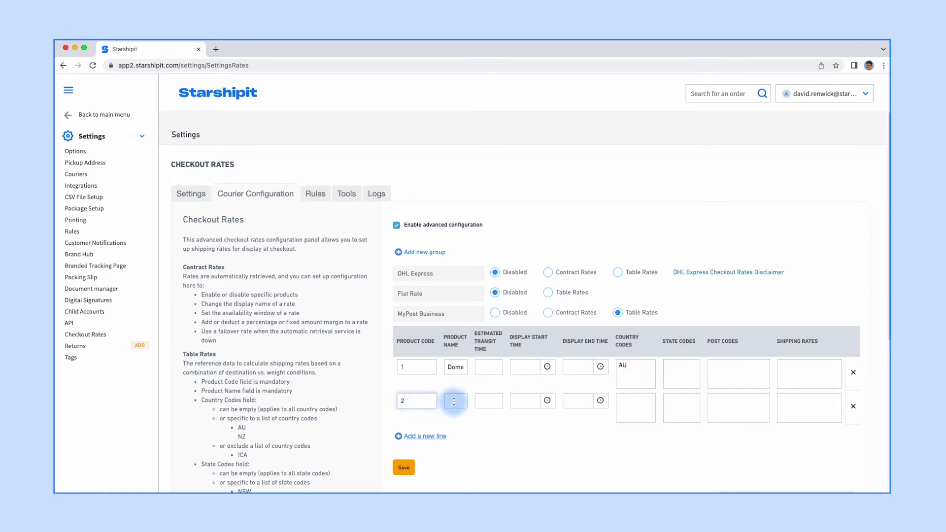
pyautogui.click(454, 401)
pyautogui.write('International')
pyautogui.click(644, 406)
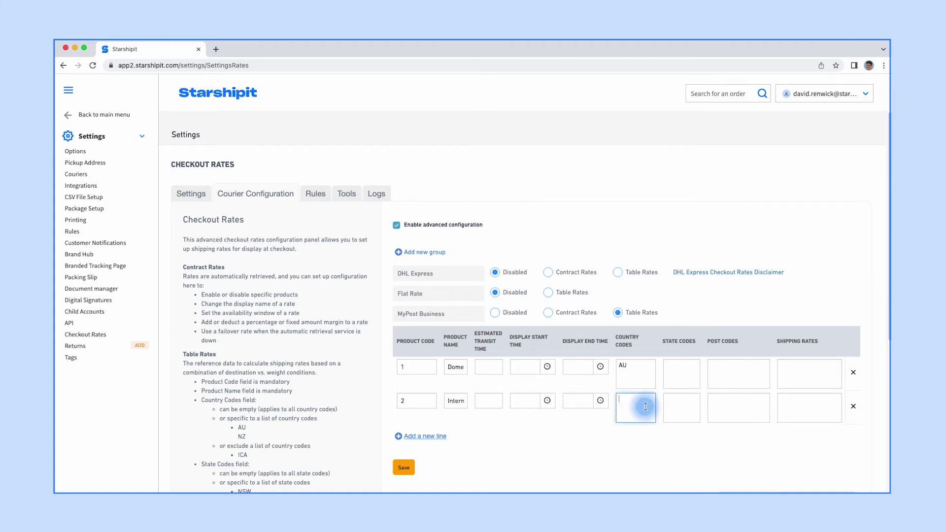
pyautogui.write('!AU')
# Step: Enter Domestic weight rates 5|6.50, 10|15.00 and 15|22.00
pyautogui.click(791, 372)
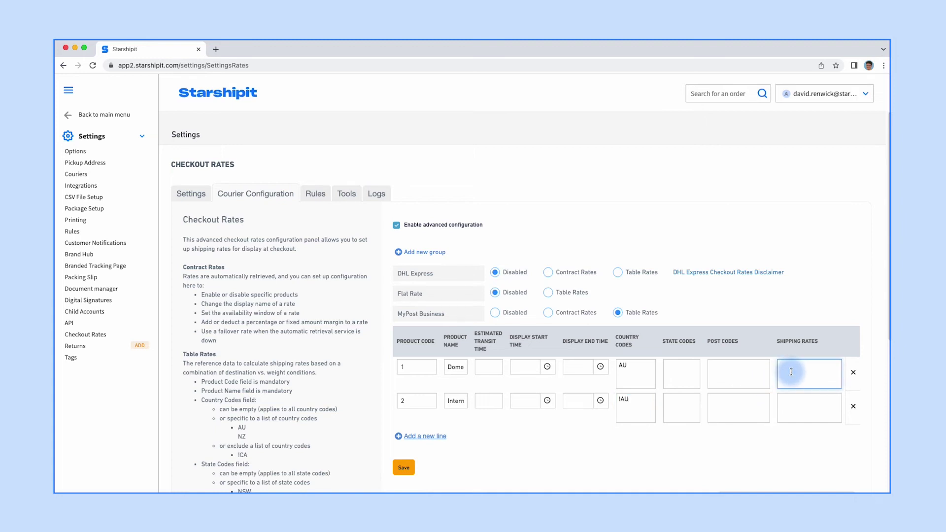
pyautogui.write('5|6.50')
pyautogui.press('Return')
pyautogui.write('10')
pyautogui.write('|15.00 ')
pyautogui.write('15')
pyautogui.write('|22.00')
# Step: Copy the rates to International, change prices to 10.00, 25.00 and 45.00, and save
pyautogui.moveTo(805, 383); pyautogui.dragTo(767, 359)
pyautogui.hotkey('ctrl', 'c')
pyautogui.click(798, 401)
pyautogui.hotkey('ctrl', 'v')
pyautogui.doubleClick(794, 399)
pyautogui.write('10.00')
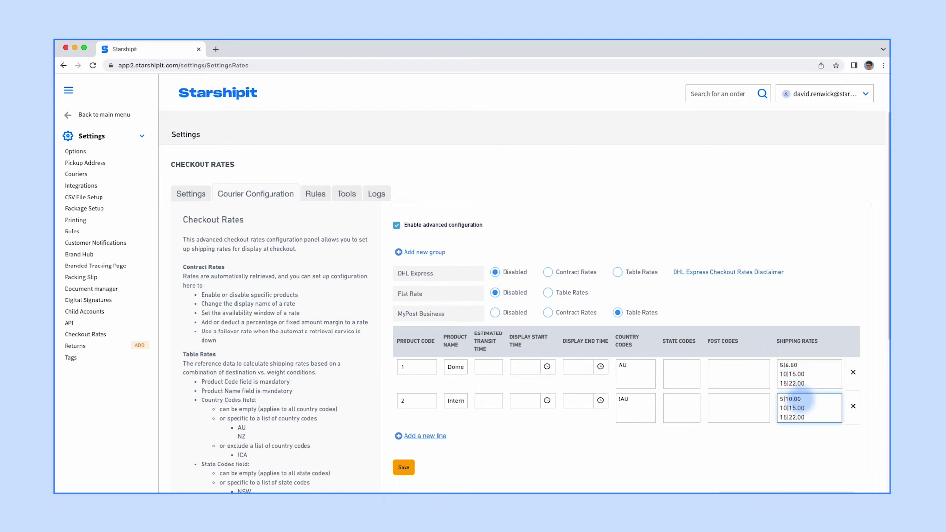
pyautogui.press('Delete')
pyautogui.write('2')
pyautogui.press('Down')
pyautogui.press('BackSpace')
pyautogui.press('Delete')
pyautogui.write('45')
pyautogui.click(601, 434)
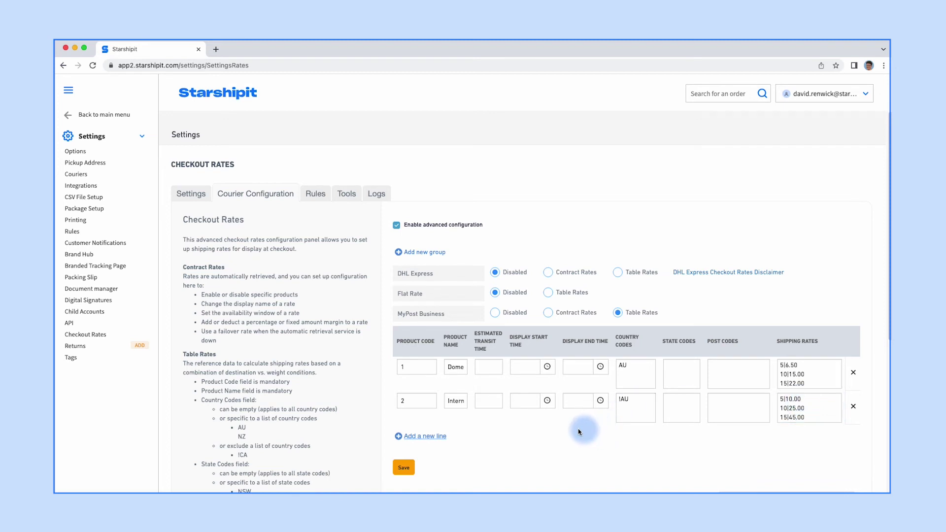
pyautogui.click(407, 466)
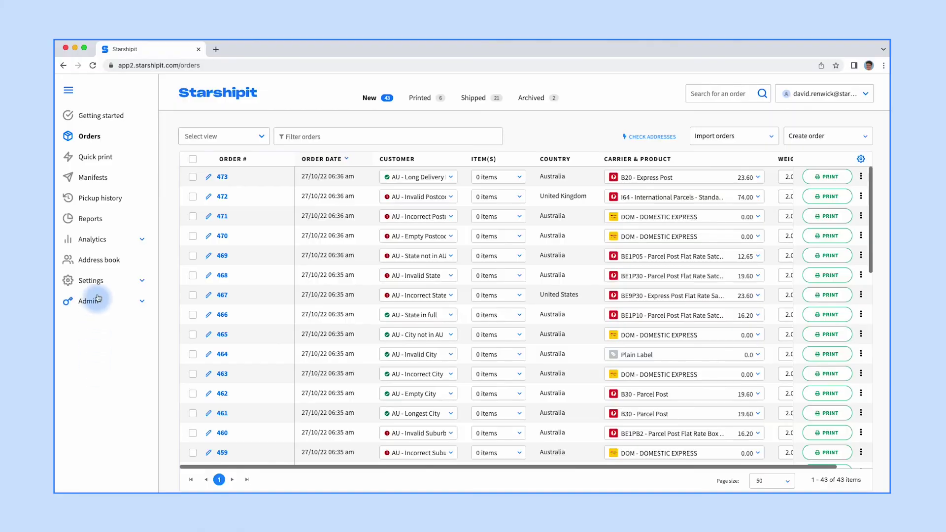
# Step: Start a new checkout rule matching destination state starting with NSW
pyautogui.click(93, 279)
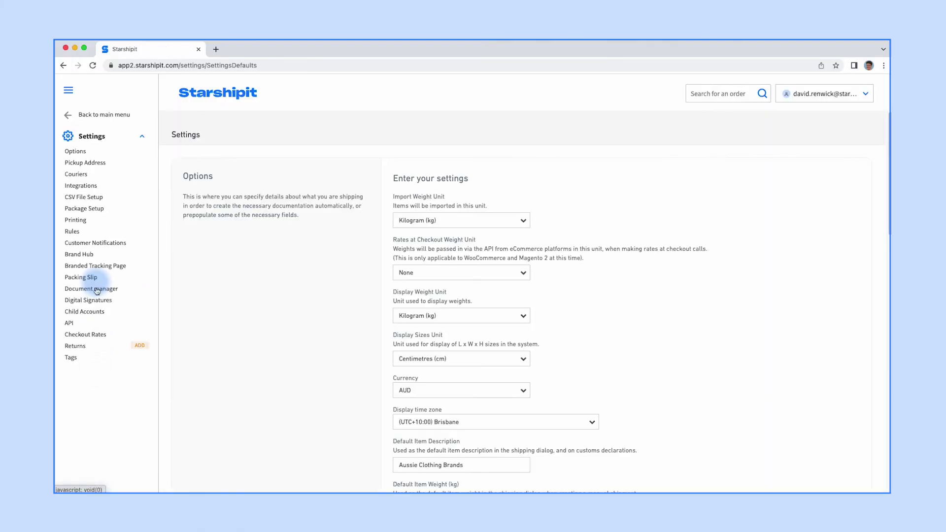
pyautogui.click(84, 334)
pyautogui.click(315, 193)
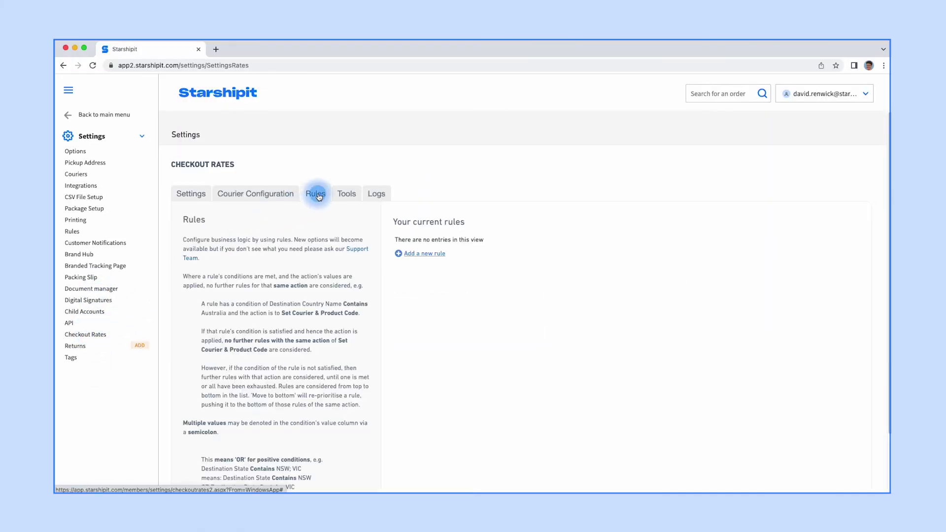
pyautogui.click(414, 254)
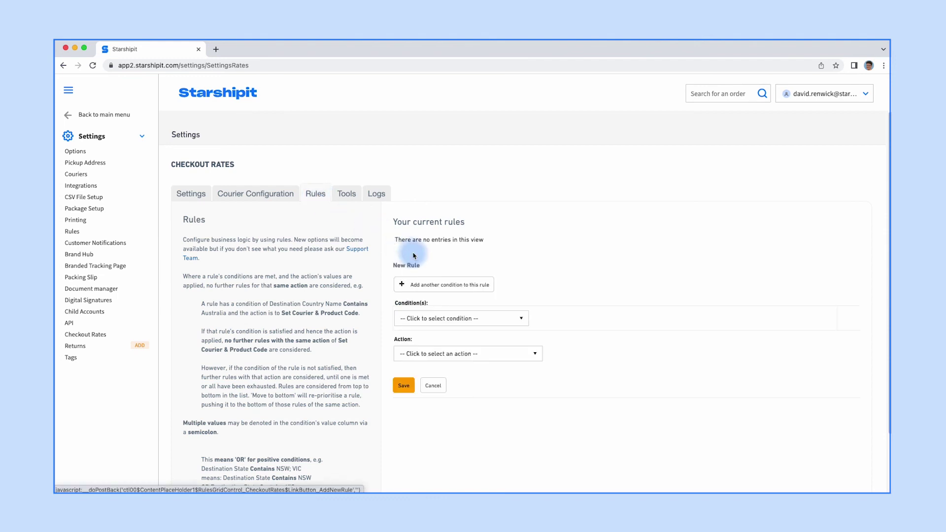
pyautogui.click(440, 319)
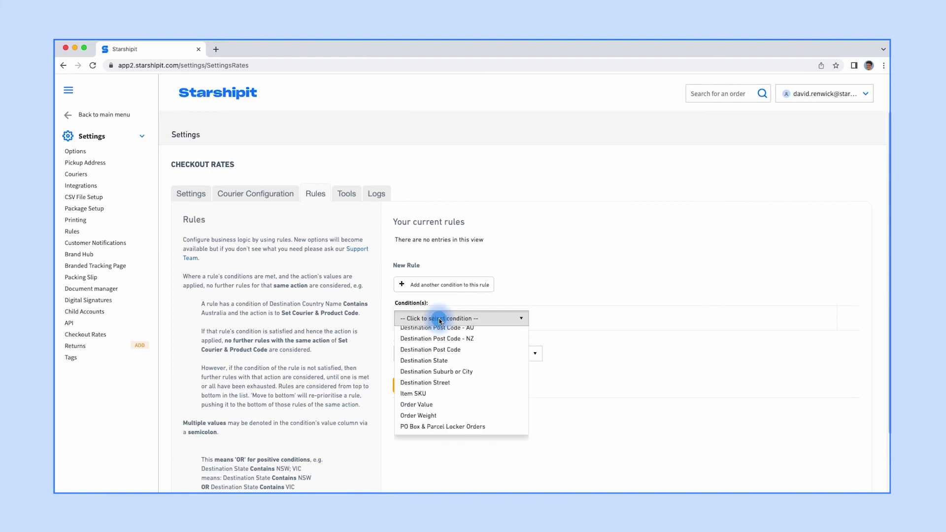
pyautogui.click(443, 413)
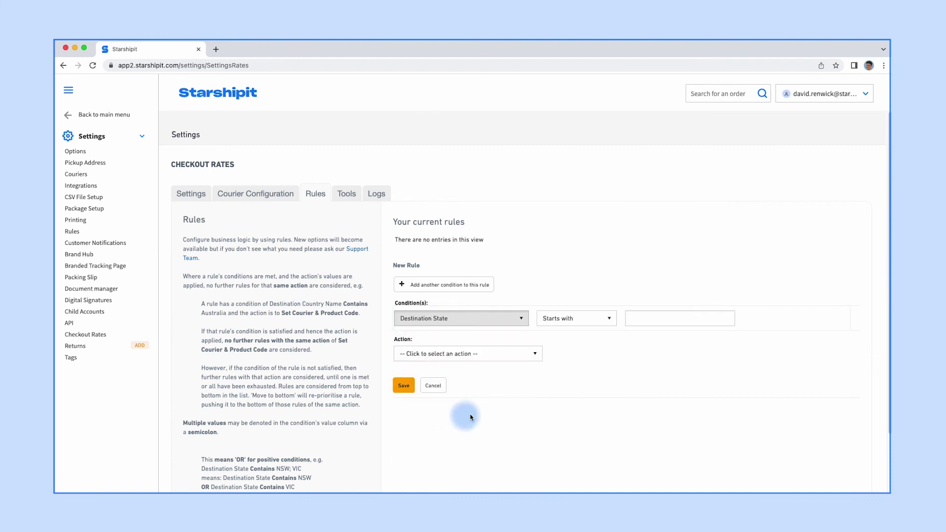
pyautogui.click(643, 321)
pyautogui.write('NSW')
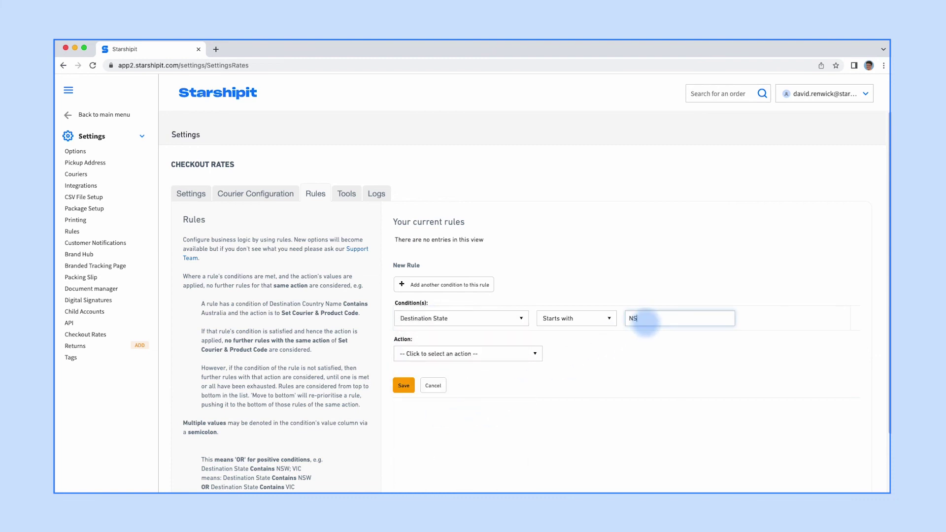
# Step: Make the rule set checkout carriers to MyPostBusiness only and save it
pyautogui.click(498, 360)
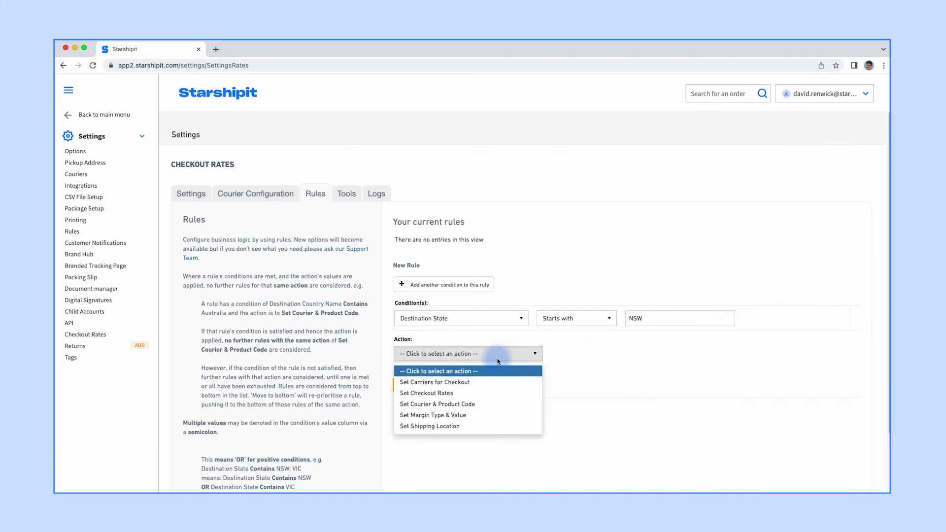
pyautogui.click(460, 380)
pyautogui.click(460, 380)
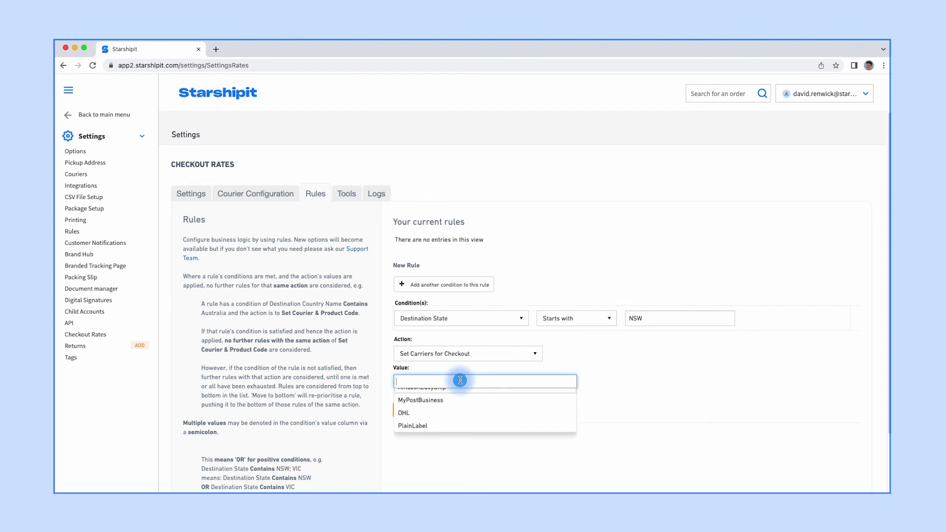
pyautogui.click(453, 393)
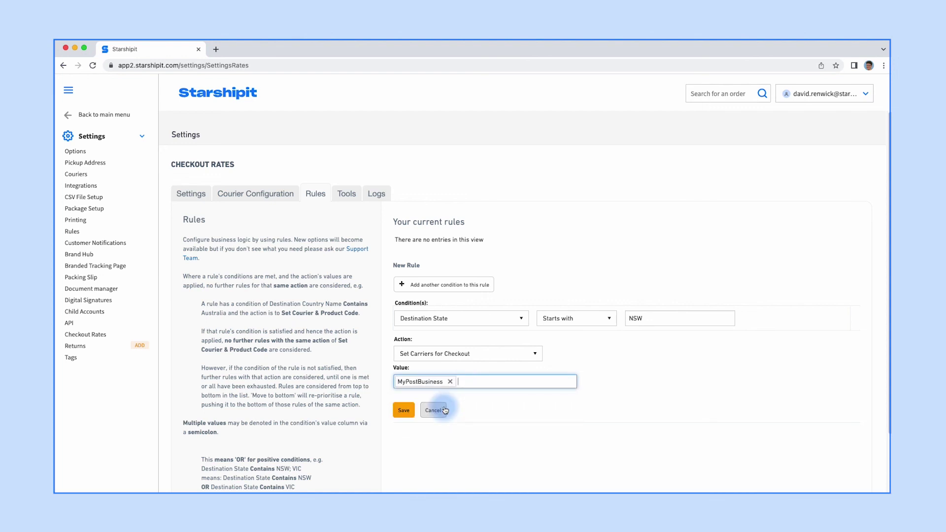
pyautogui.click(408, 410)
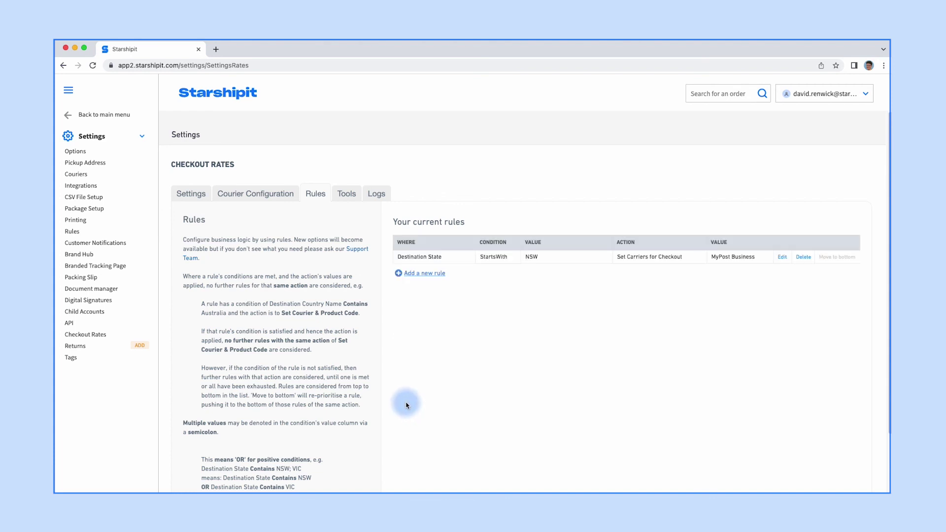
# Step: Get test checkout rates for 1 George Street, Sydney
pyautogui.click(348, 197)
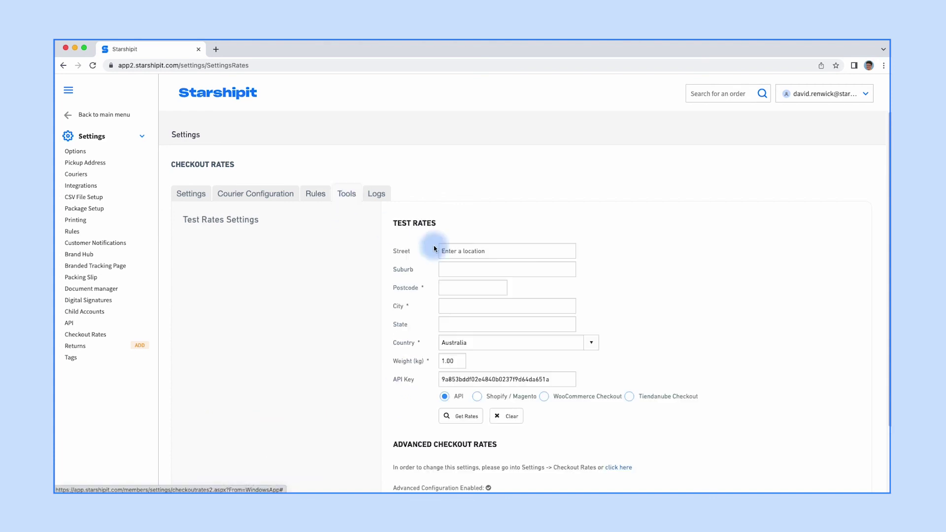
pyautogui.click(476, 250)
pyautogui.write('1 george stree')
pyautogui.click(488, 270)
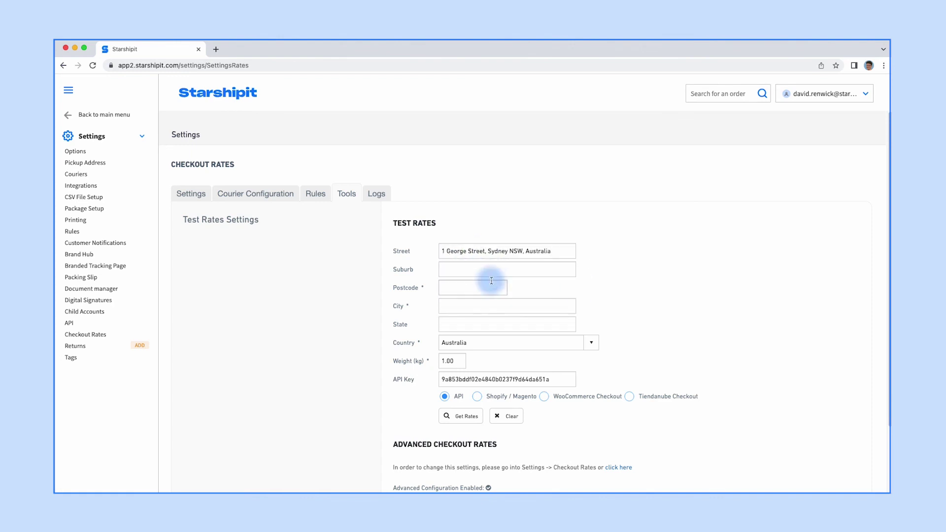
pyautogui.click(466, 380)
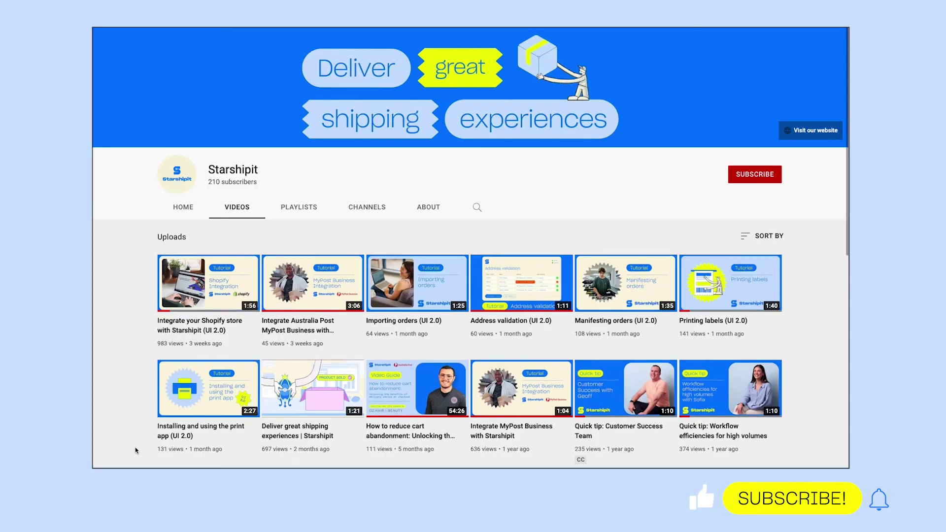